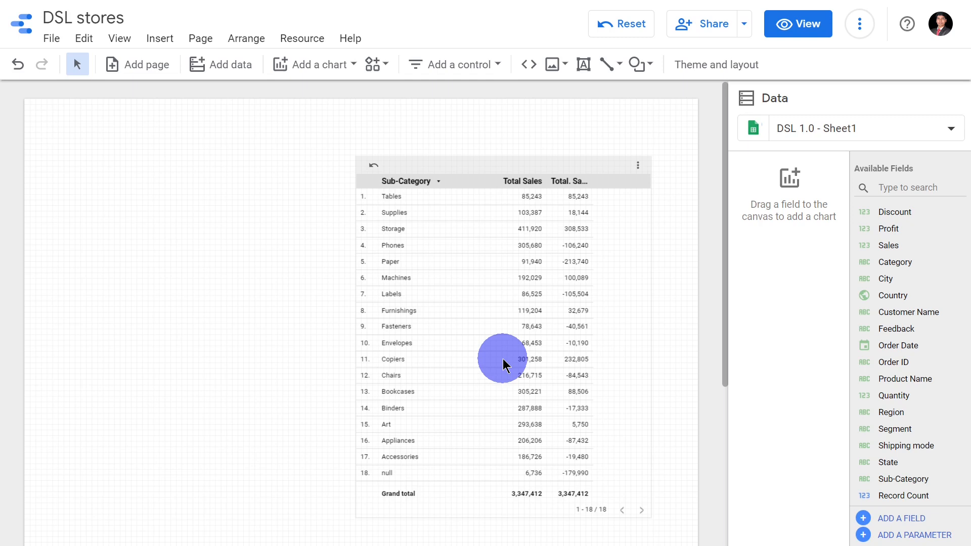
# - Remove the second sales metric, Total. Sales, from the sub-category table
pyautogui.click(504, 363)
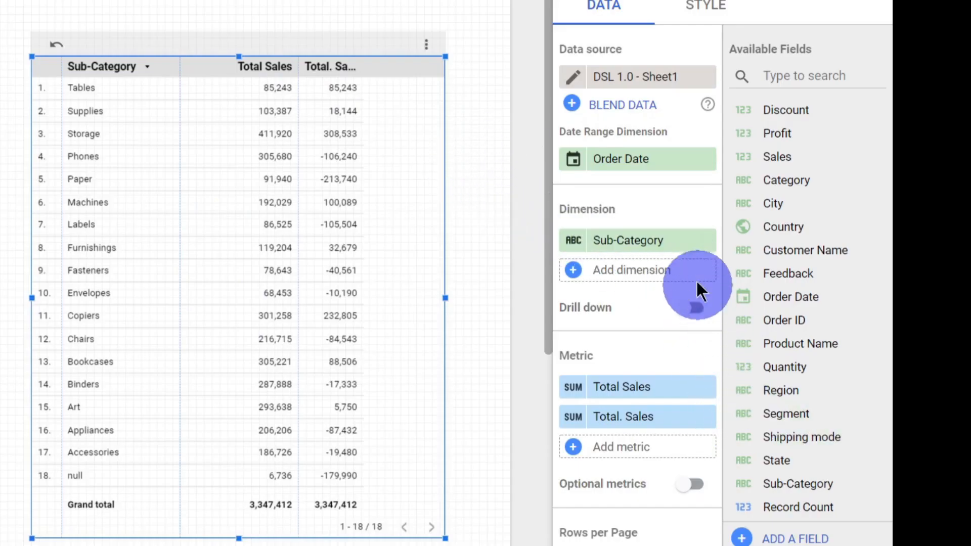
pyautogui.moveTo(675, 413)
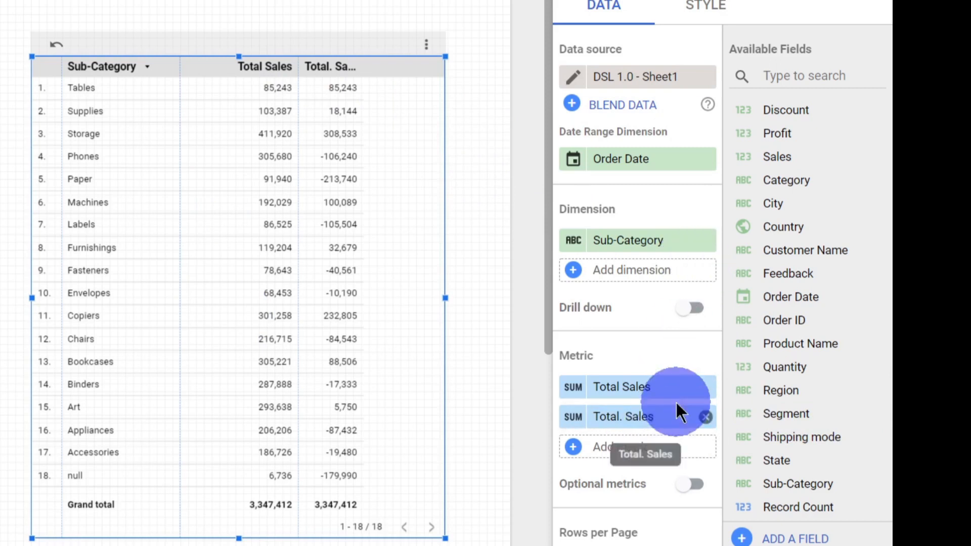
pyautogui.click(707, 417)
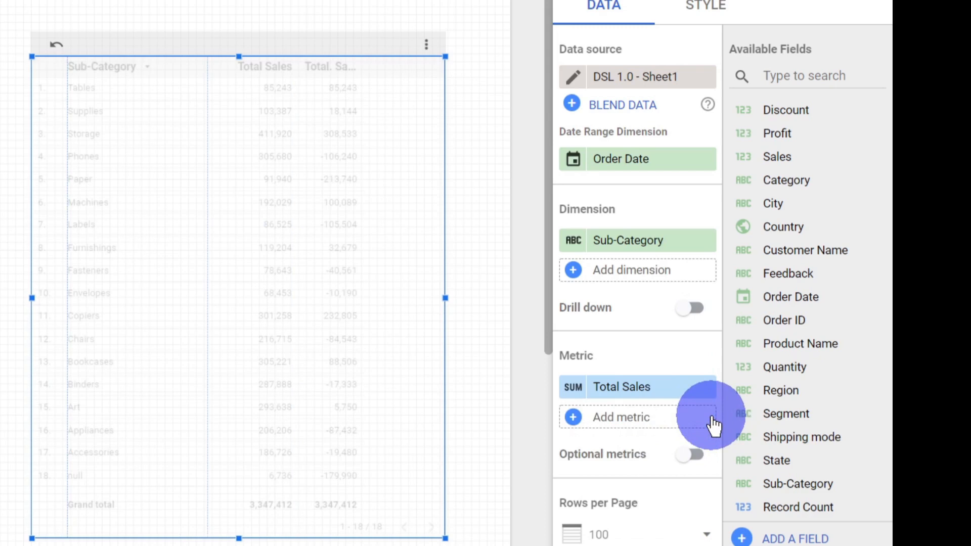
# - Replace the table's Sub-Category dimension with Region
pyautogui.moveTo(675, 241)
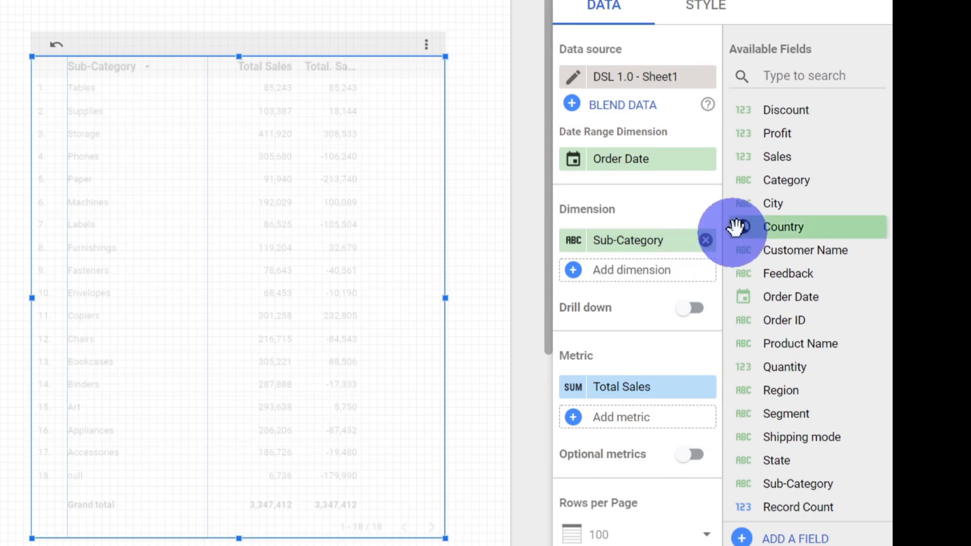
pyautogui.moveTo(839, 387); pyautogui.dragTo(693, 268)
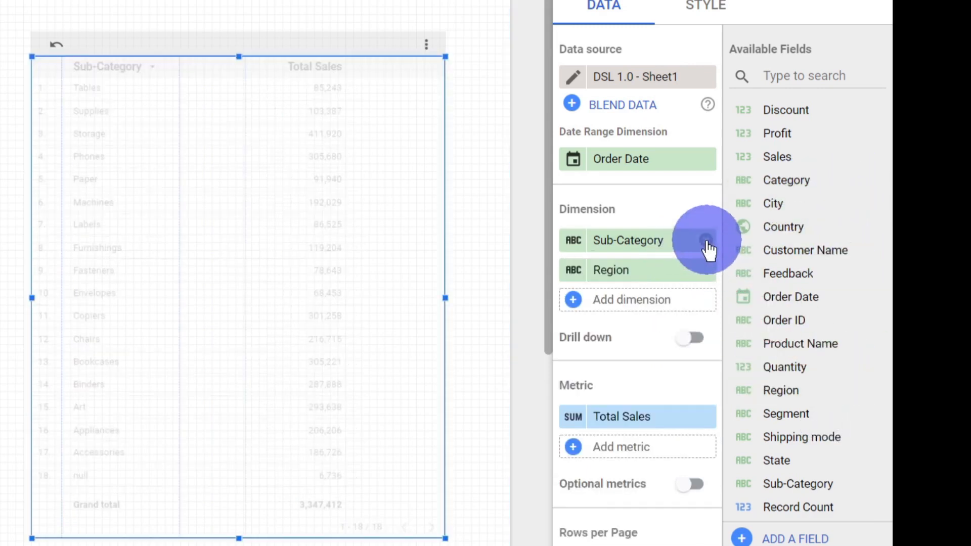
pyautogui.click(705, 241)
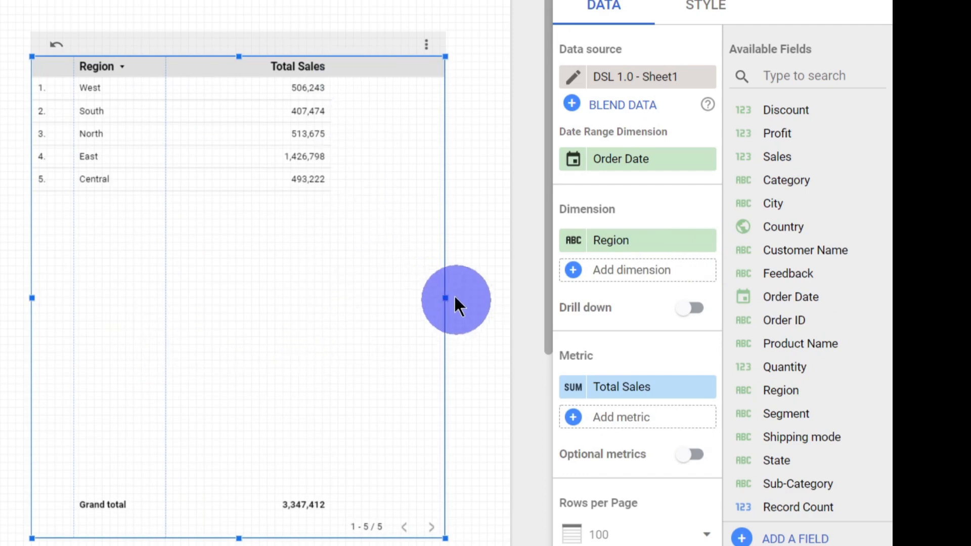
# - Widen the region table slightly and add Category as its second dimension
pyautogui.moveTo(444, 297); pyautogui.dragTo(493, 301)
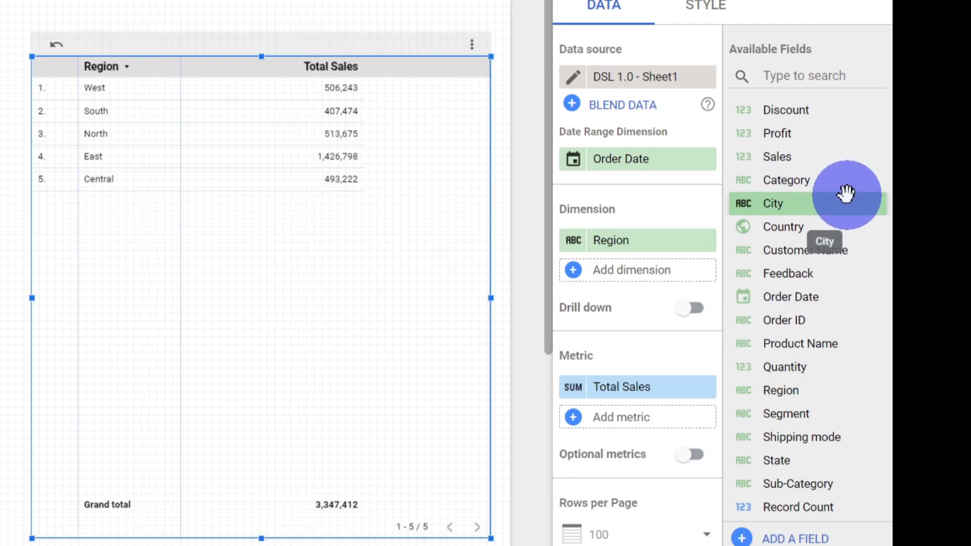
pyautogui.moveTo(840, 183); pyautogui.dragTo(690, 285)
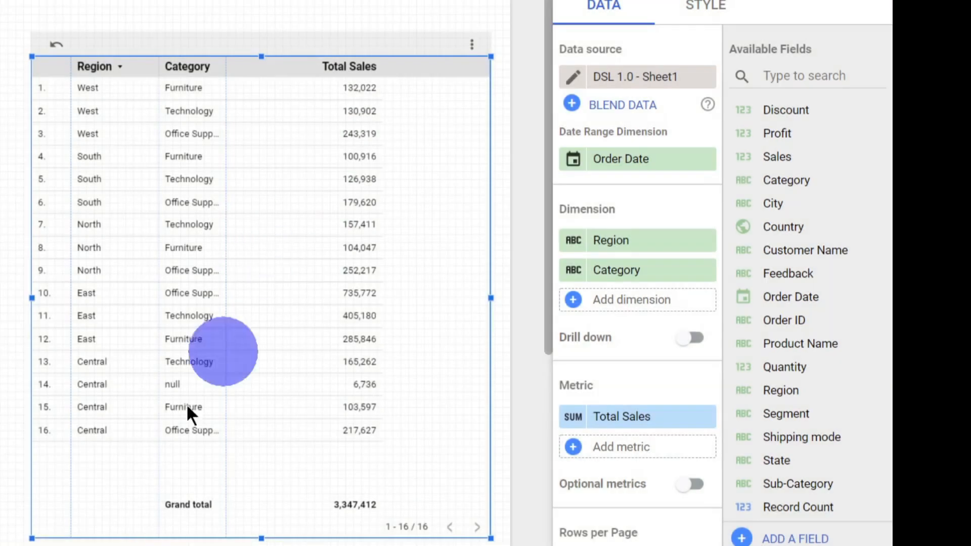
# - Move the table to the upper-left part of the report page and resize it so every row fits
pyautogui.moveTo(31, 537); pyautogui.dragTo(180, 295)
pyautogui.moveTo(385, 41); pyautogui.dragTo(215, 128)
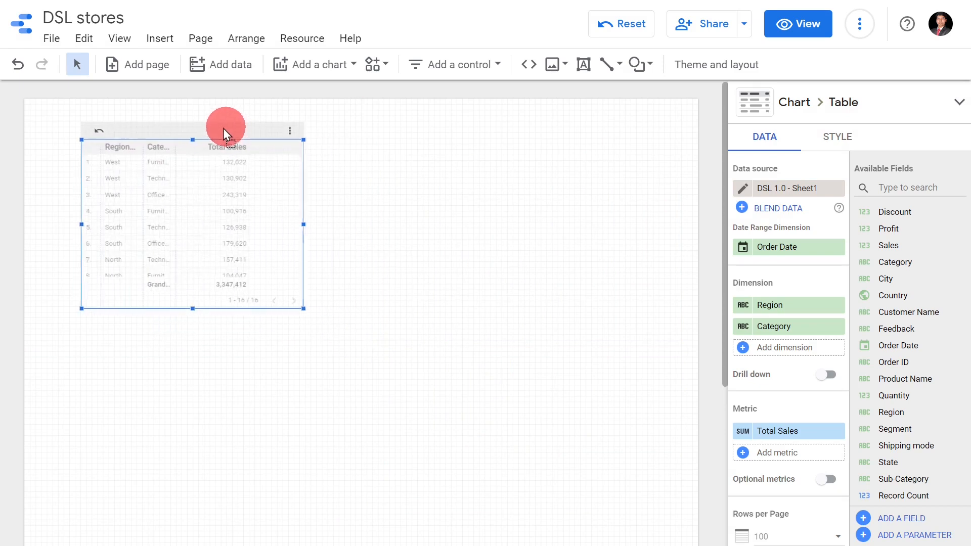
pyautogui.moveTo(293, 310); pyautogui.dragTo(344, 516)
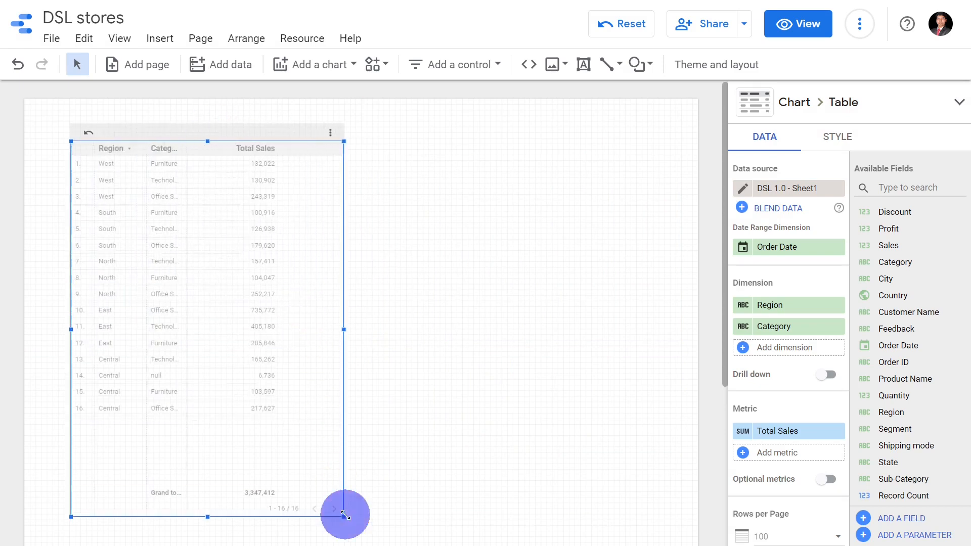
# - Insert a plain pivot table on the empty area of the page to the right of the region table
pyautogui.click(317, 70)
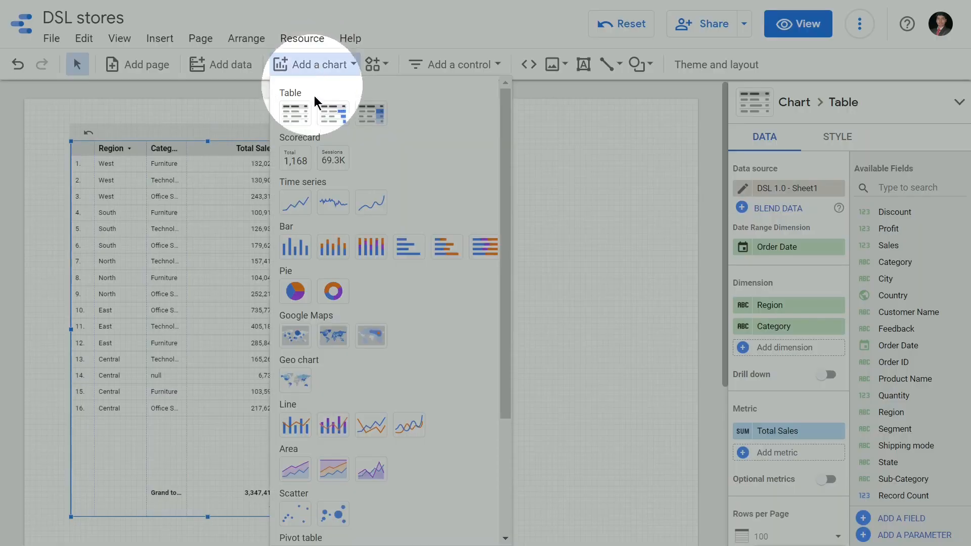
pyautogui.scroll(-3, 368, 299)
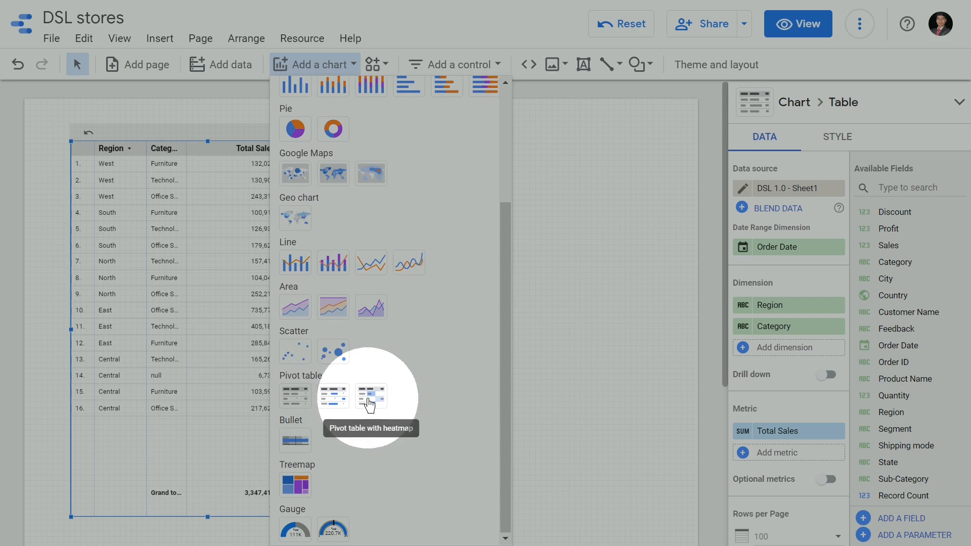
pyautogui.scroll(3, 369, 403)
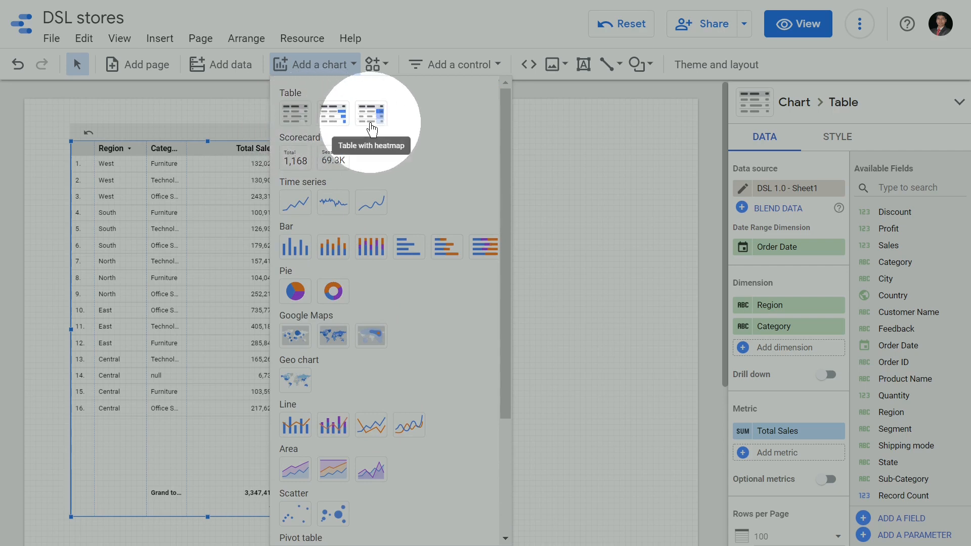
pyautogui.scroll(-3, 369, 141)
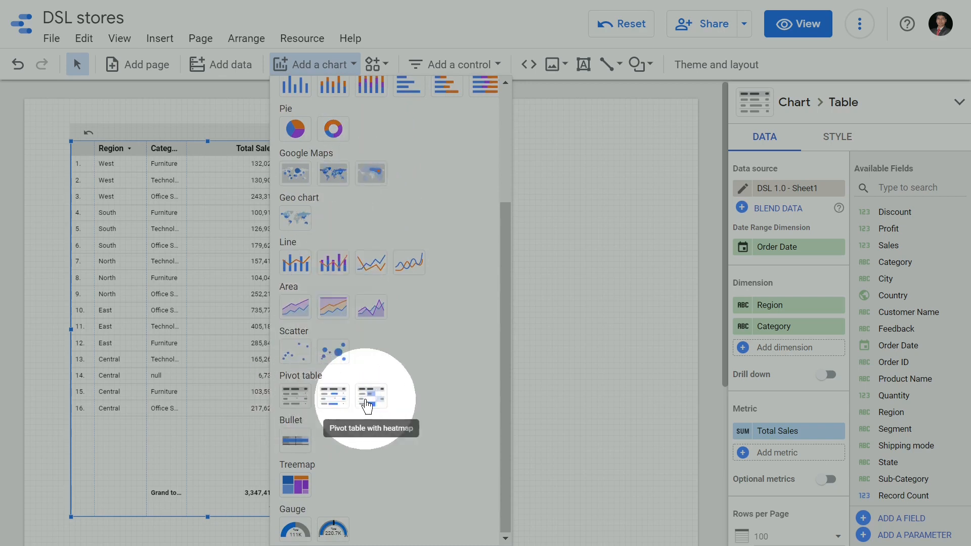
pyautogui.click(304, 408)
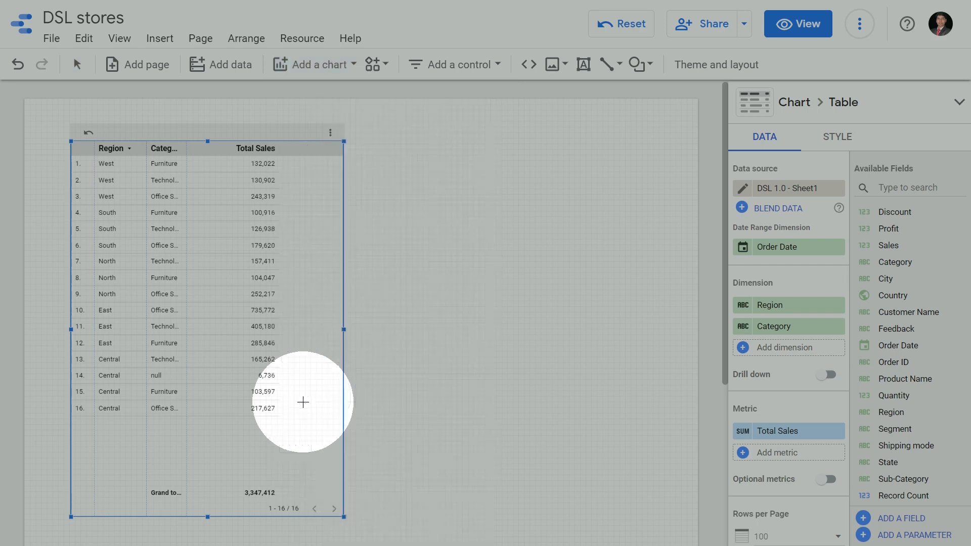
pyautogui.click(390, 262)
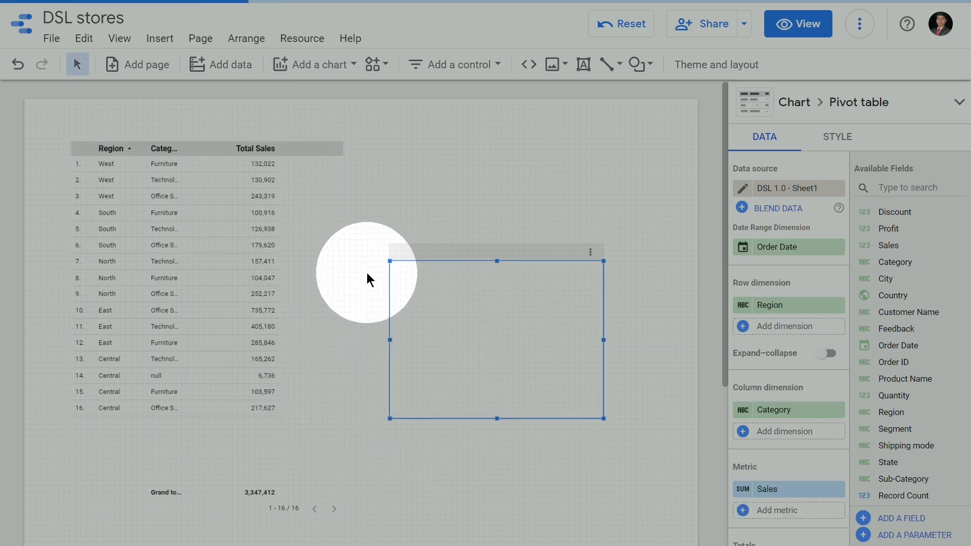
pyautogui.click(403, 294)
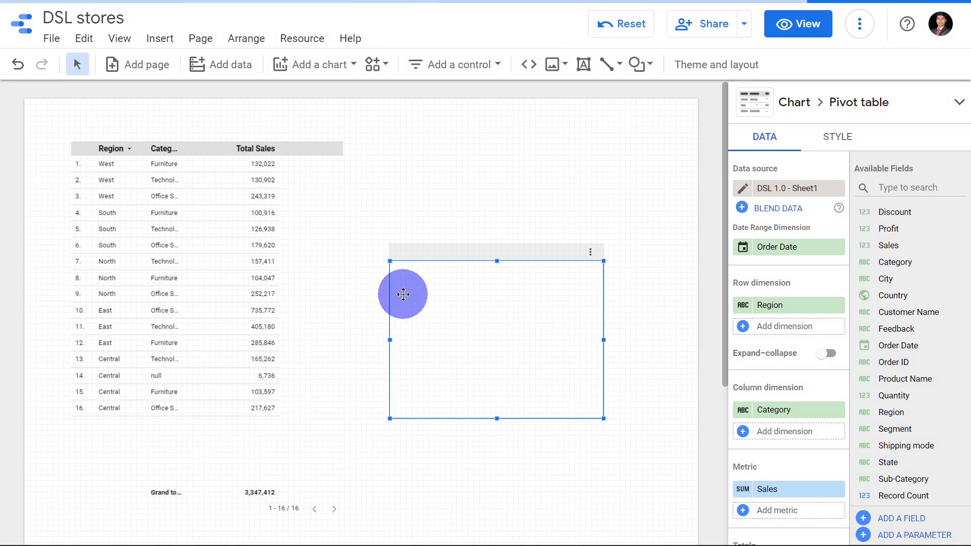
# - Shrink the region and category table in width and height to free space beside it
pyautogui.click(271, 511)
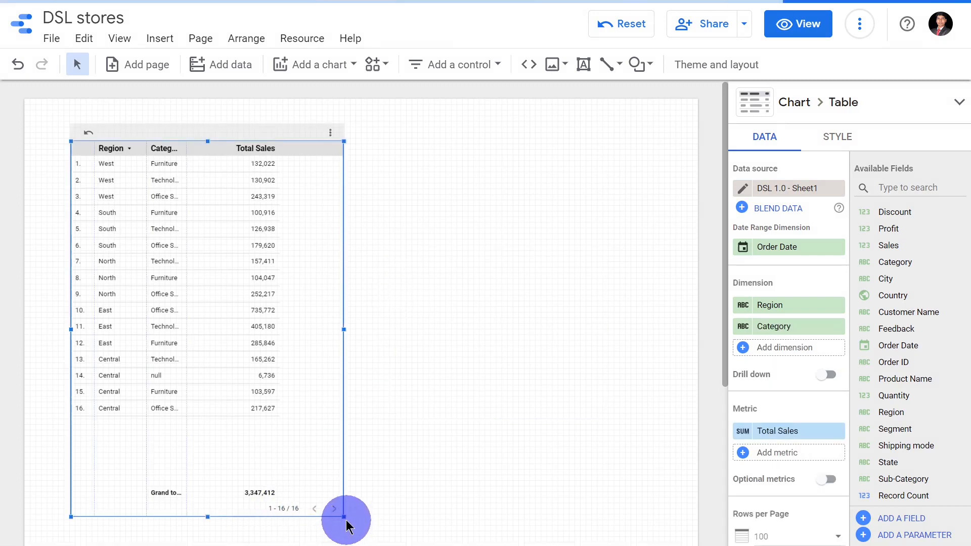
pyautogui.moveTo(344, 518); pyautogui.dragTo(293, 493)
# - Enlarge the pivot table on both sides so that all category columns fit within its frame
pyautogui.click(463, 358)
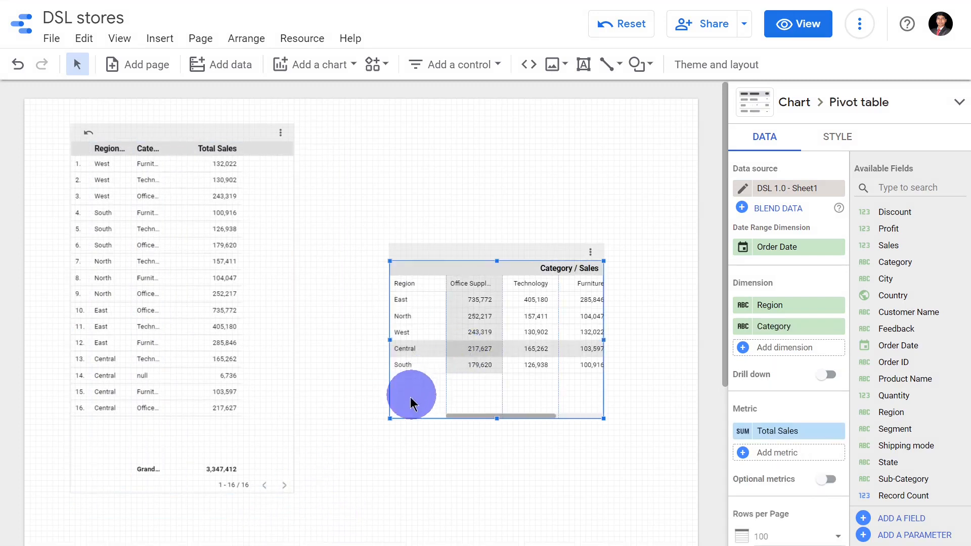
pyautogui.moveTo(390, 418); pyautogui.dragTo(309, 430)
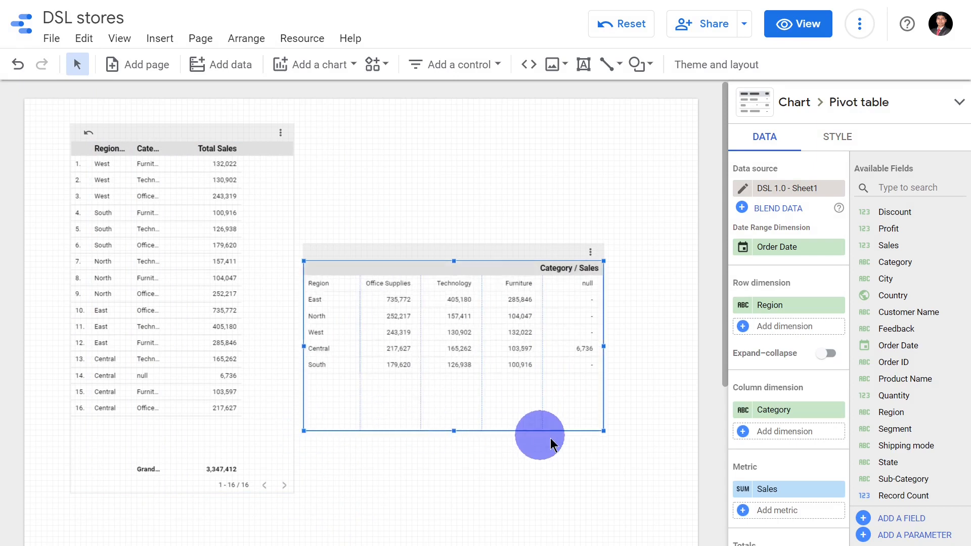
pyautogui.moveTo(597, 430); pyautogui.dragTo(645, 445)
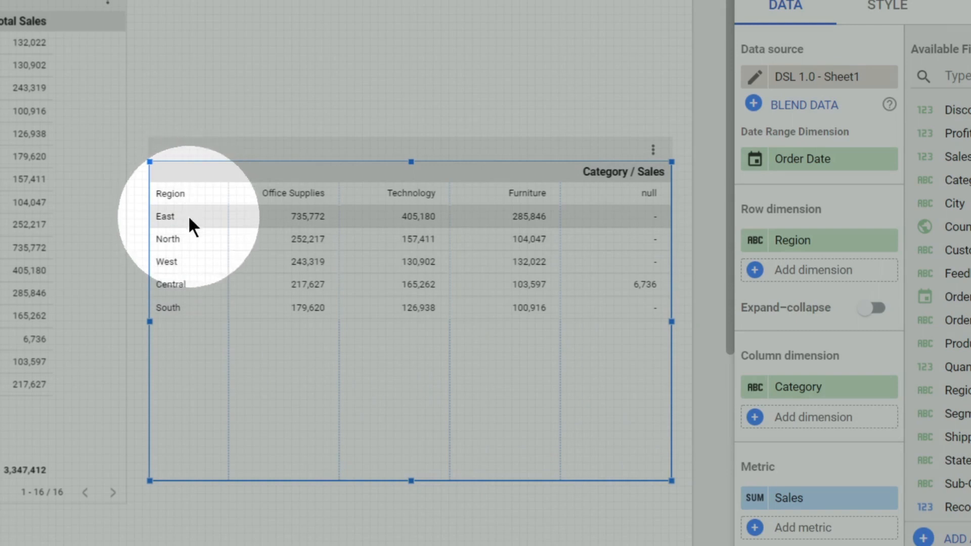
# - Compare the pivot table's layout with the flat table, including in the report's view mode, and return to editing
pyautogui.moveTo(296, 214)
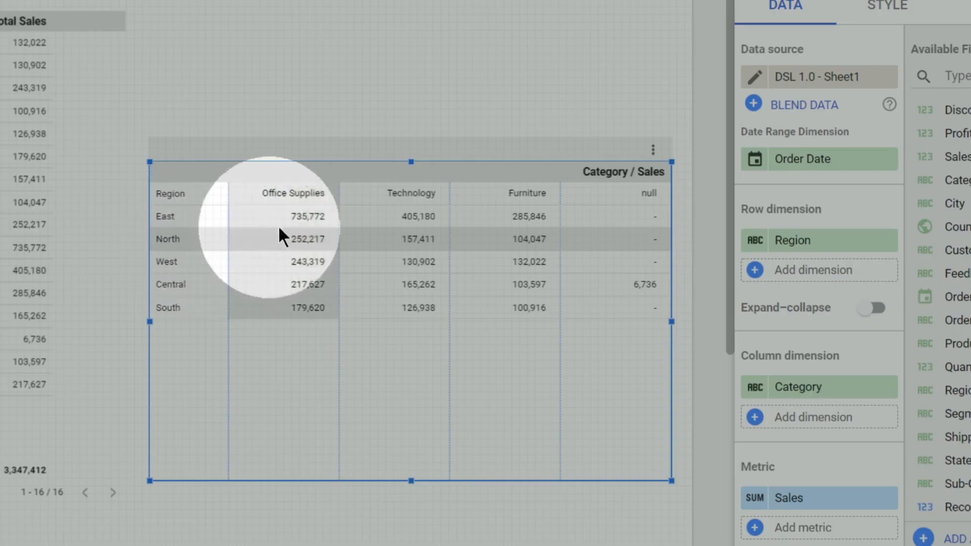
pyautogui.click(420, 241)
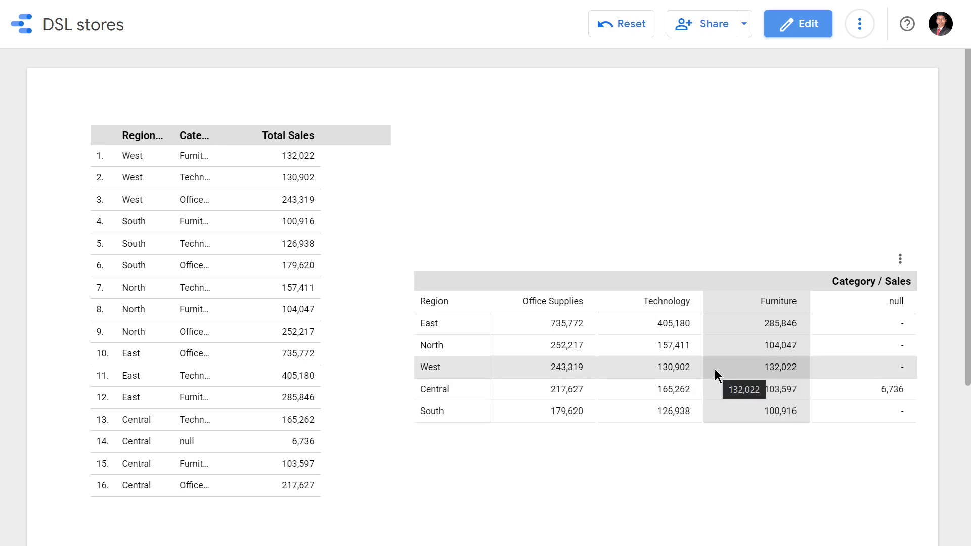
pyautogui.click(795, 25)
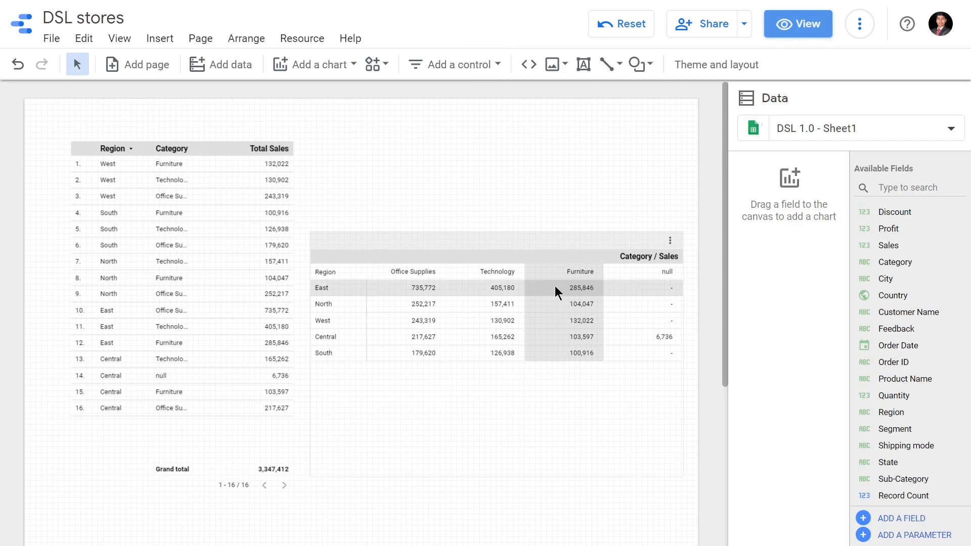
# - Compare the dimension and metric settings of the pivot table with those of the flat table
pyautogui.click(554, 252)
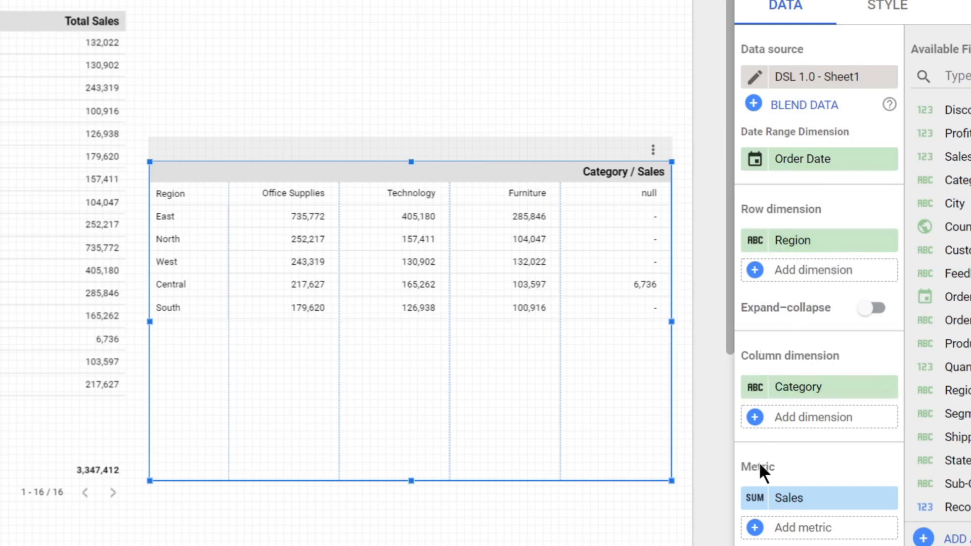
pyautogui.click(4, 252)
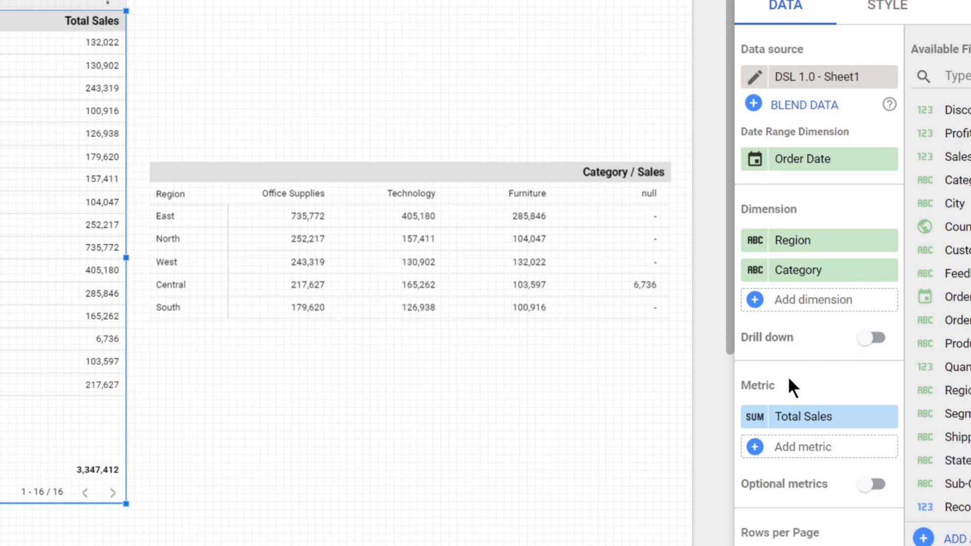
# - Show grand totals for both rows and columns in the pivot table
pyautogui.click(557, 180)
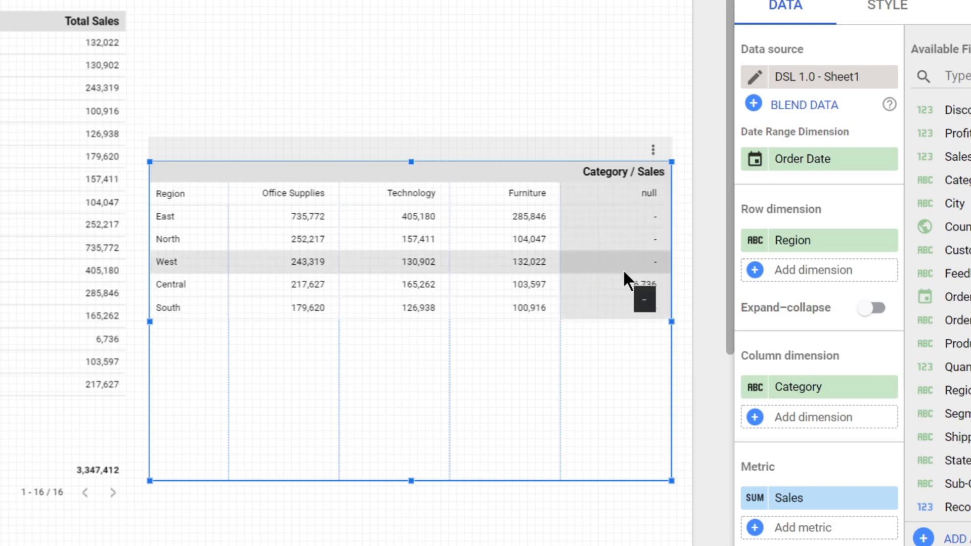
pyautogui.scroll(-5, 829, 252)
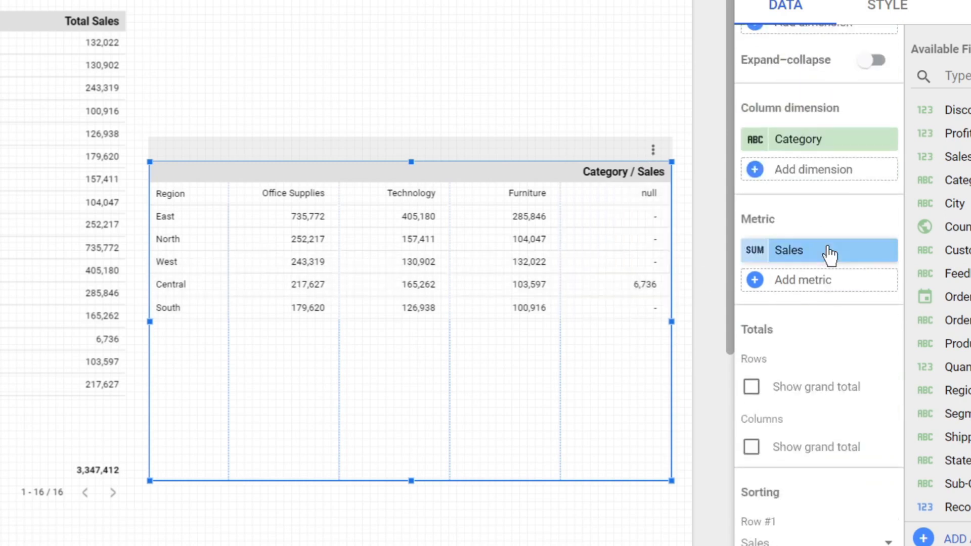
pyautogui.scroll(-5, 829, 253)
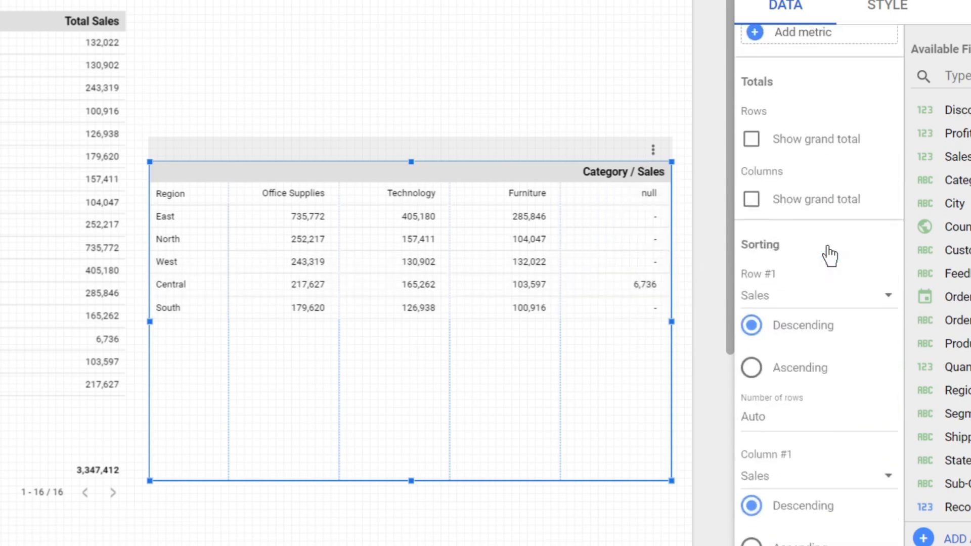
pyautogui.click(751, 156)
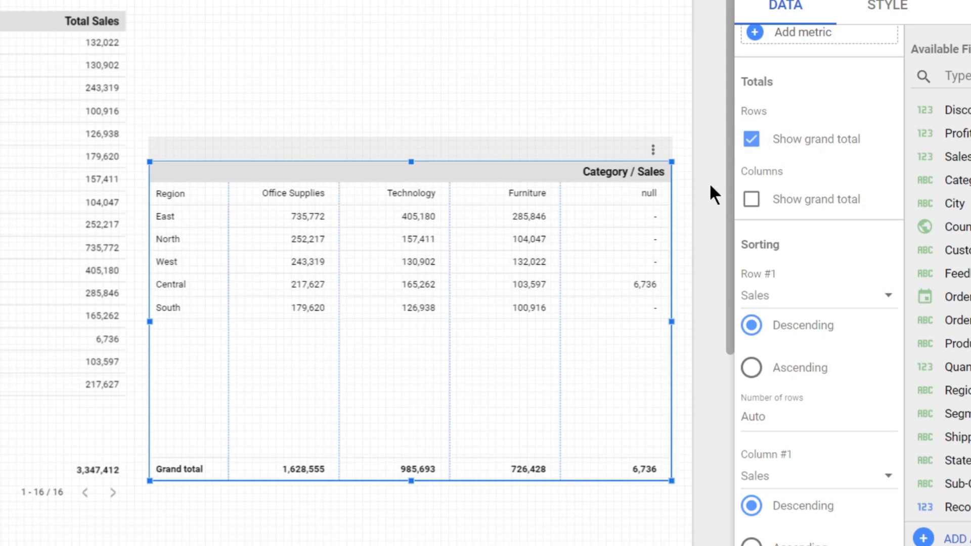
pyautogui.click(759, 215)
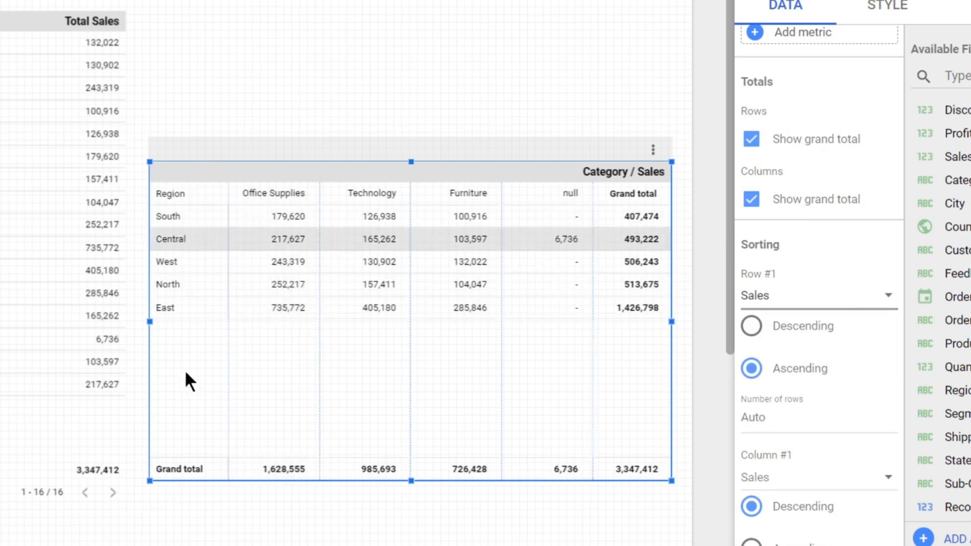
# - Sort the pivot table's rows by Region and its columns by Category
pyautogui.click(826, 297)
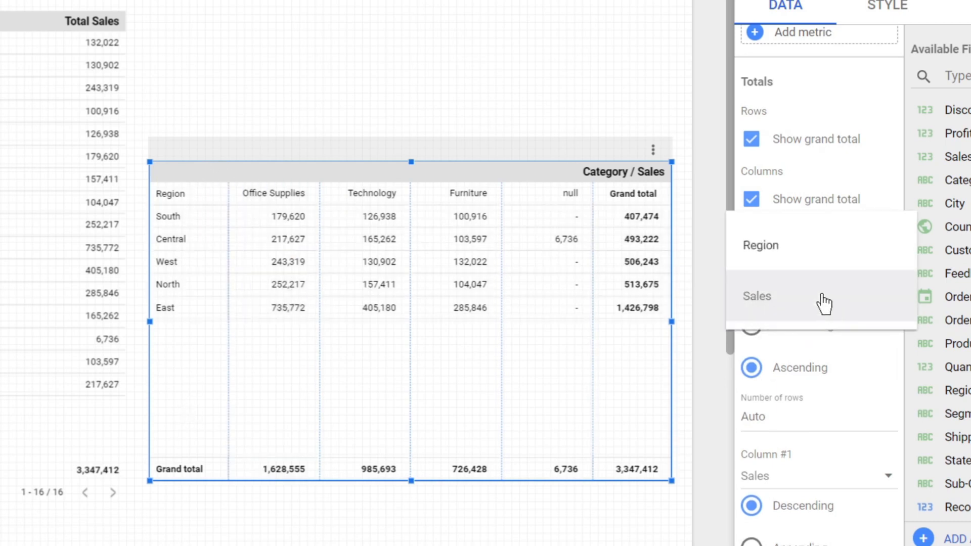
pyautogui.click(811, 259)
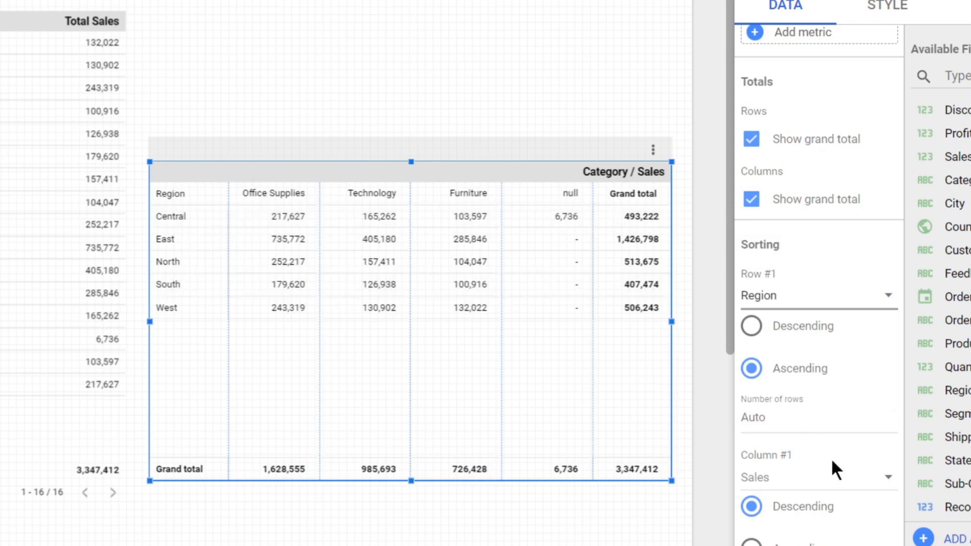
pyautogui.click(832, 477)
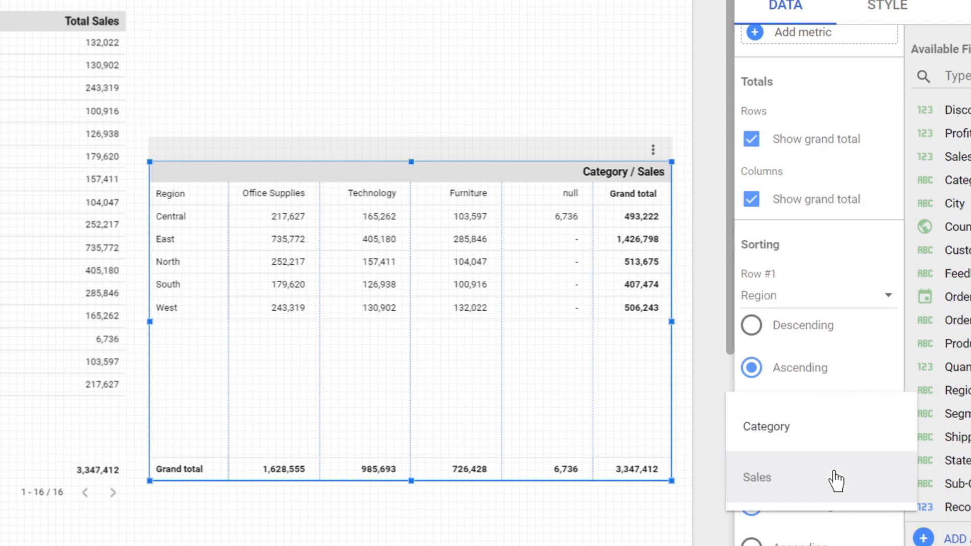
pyautogui.click(818, 441)
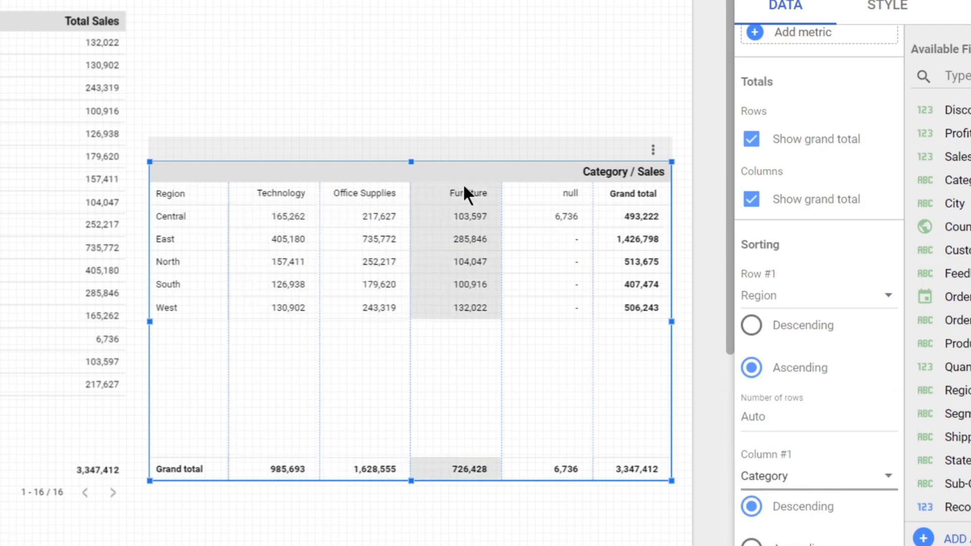
# - Enable expand-collapse for the pivot table's rows and add Shipping mode as a second row dimension under Region
pyautogui.scroll(-5, 851, 362)
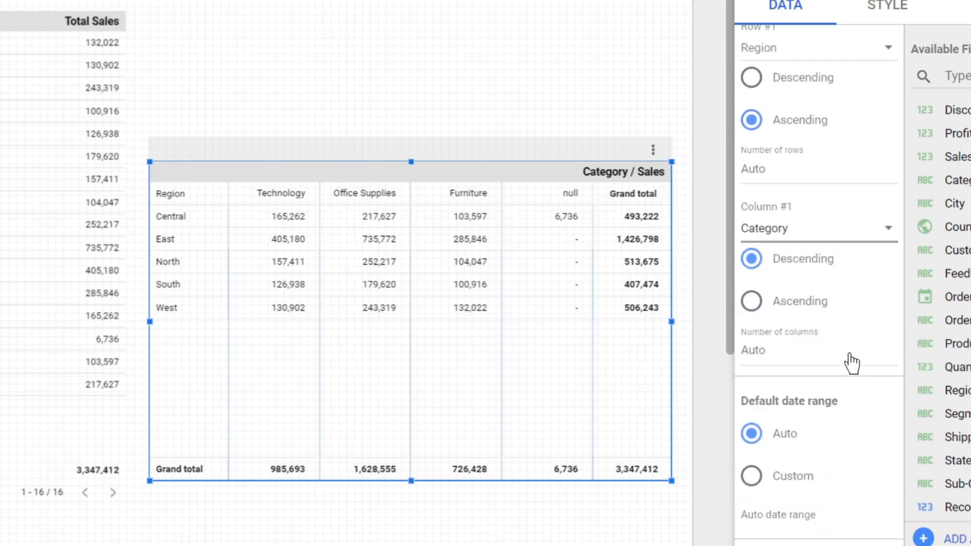
pyautogui.scroll(-5, 850, 353)
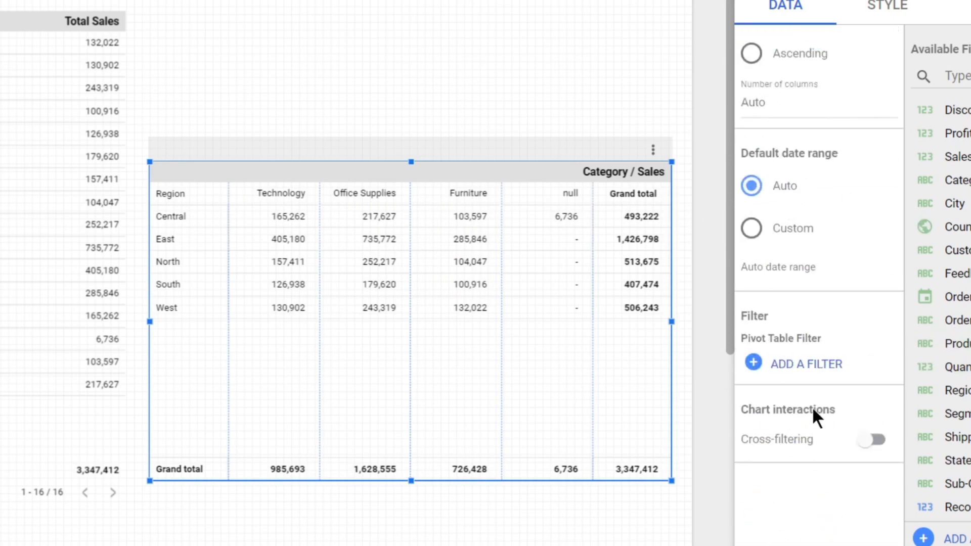
pyautogui.scroll(10, 822, 411)
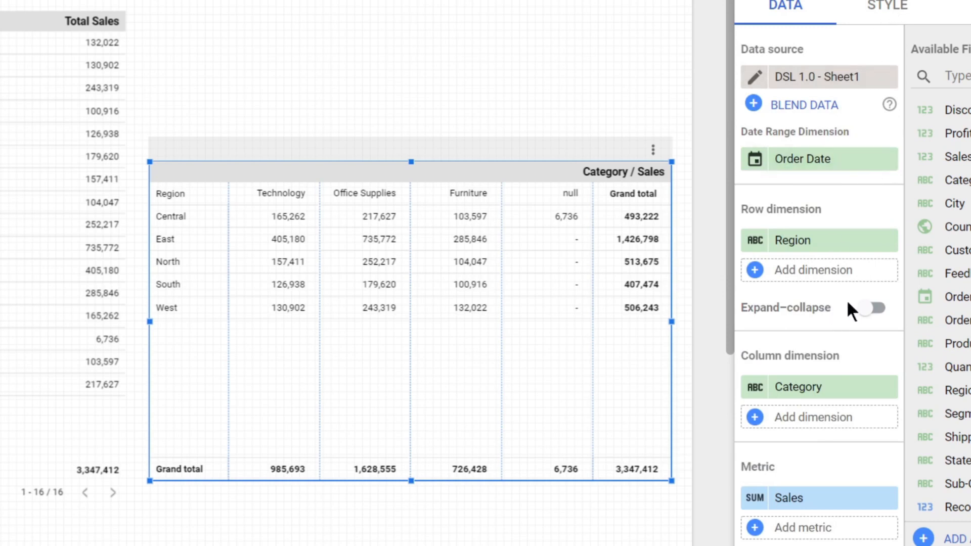
pyautogui.click(880, 306)
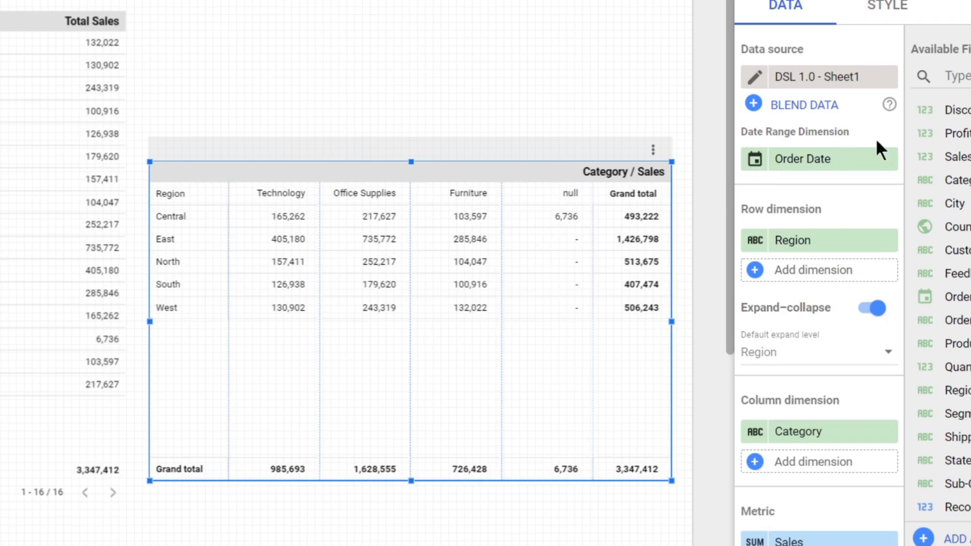
pyautogui.moveTo(944, 437); pyautogui.dragTo(781, 274)
pyautogui.moveTo(777, 277); pyautogui.dragTo(779, 280)
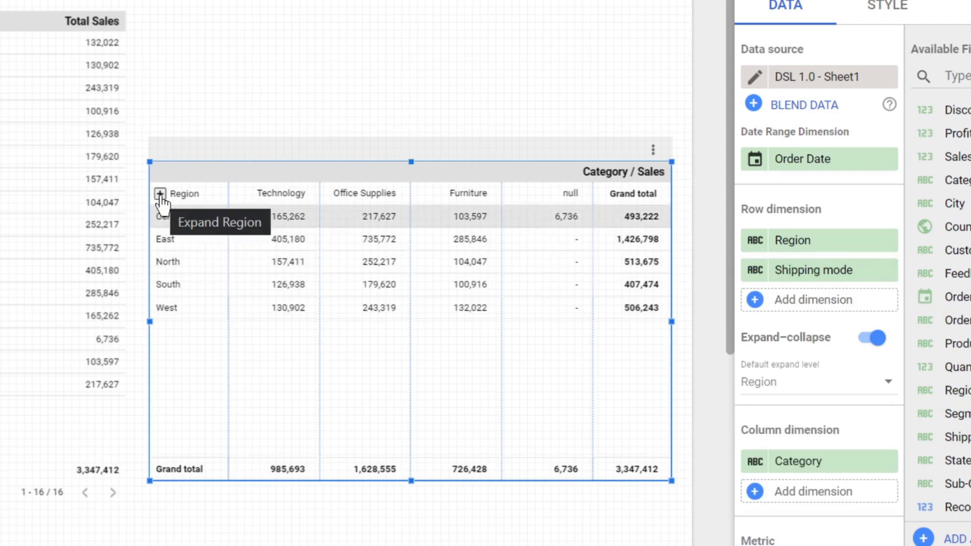
# - Expand Region in the pivot table to the Shipping mode level in the report's view mode, and return to editing
pyautogui.click(810, 25)
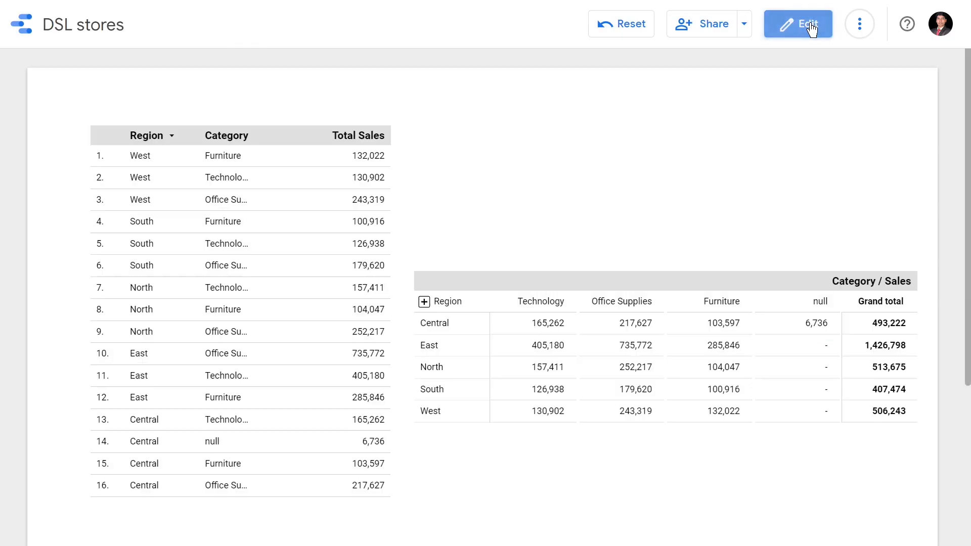
pyautogui.click(423, 302)
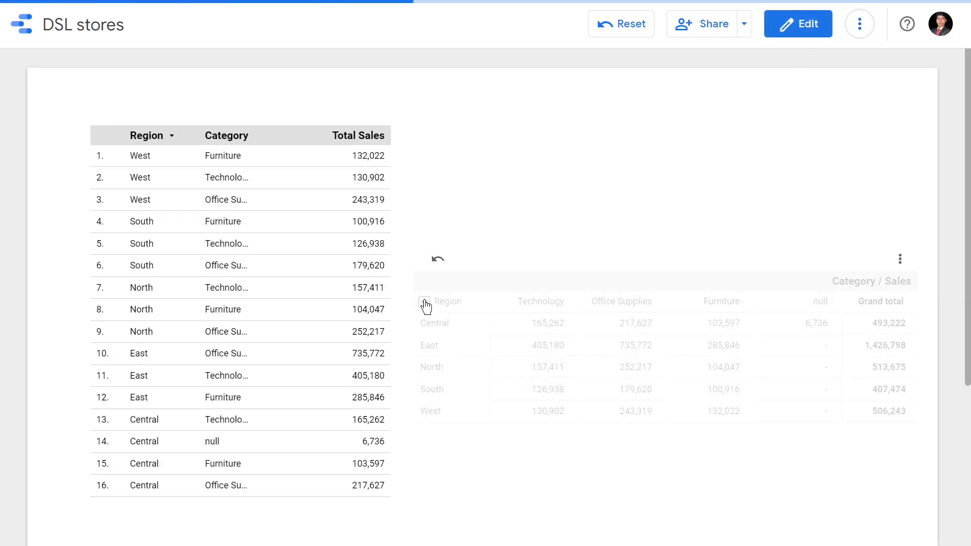
pyautogui.moveTo(490, 273); pyautogui.dragTo(515, 214)
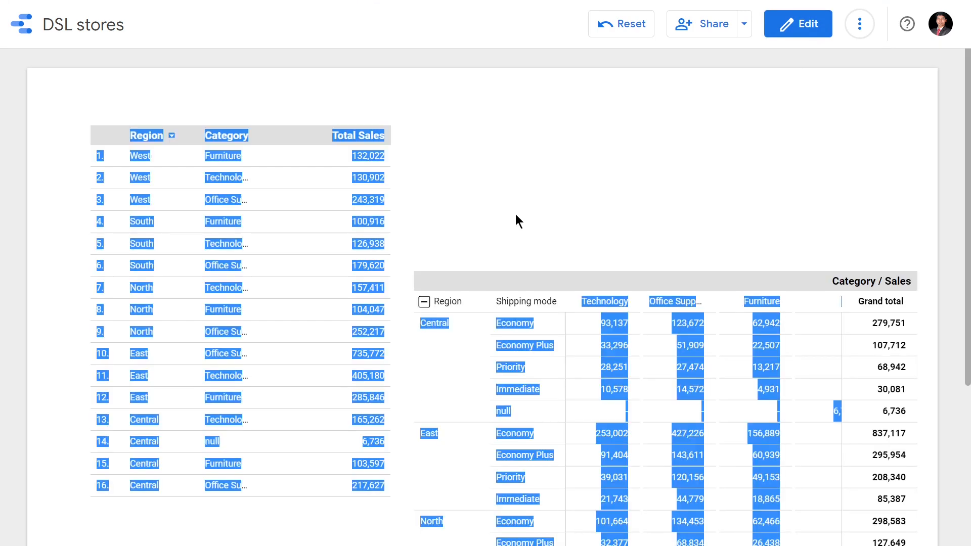
pyautogui.click(739, 170)
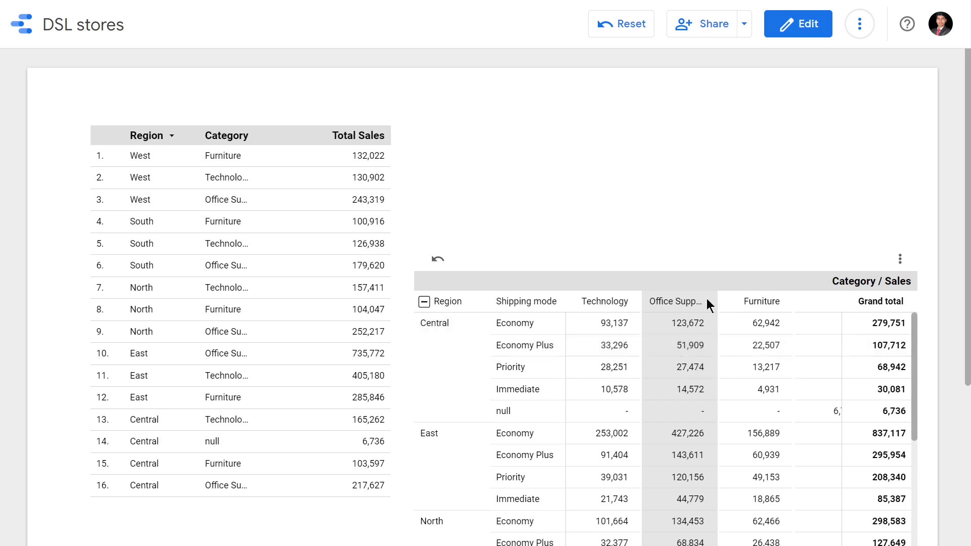
pyautogui.click(807, 28)
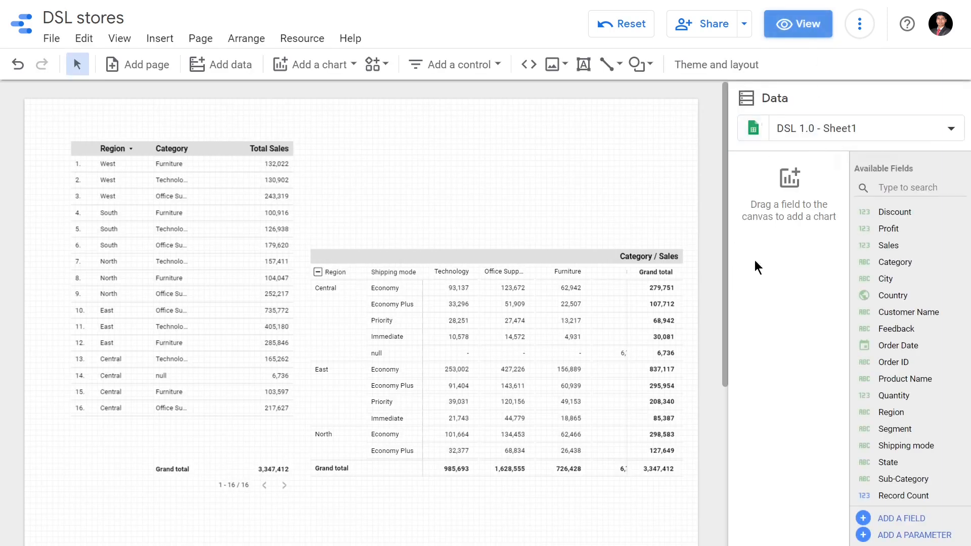
# - Set the pivot table's highlight color to orange-red, check it in view mode, and return to editing
pyautogui.click(593, 271)
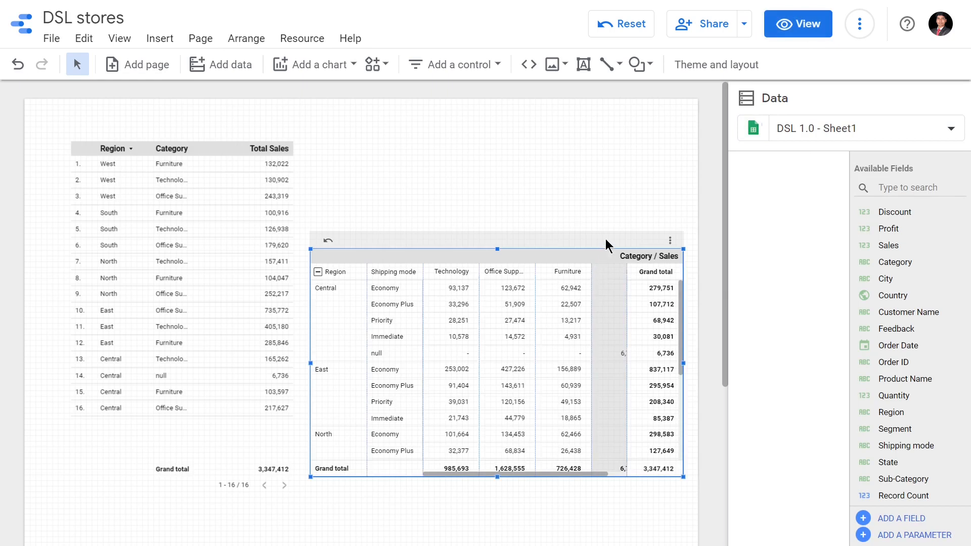
pyautogui.click(837, 137)
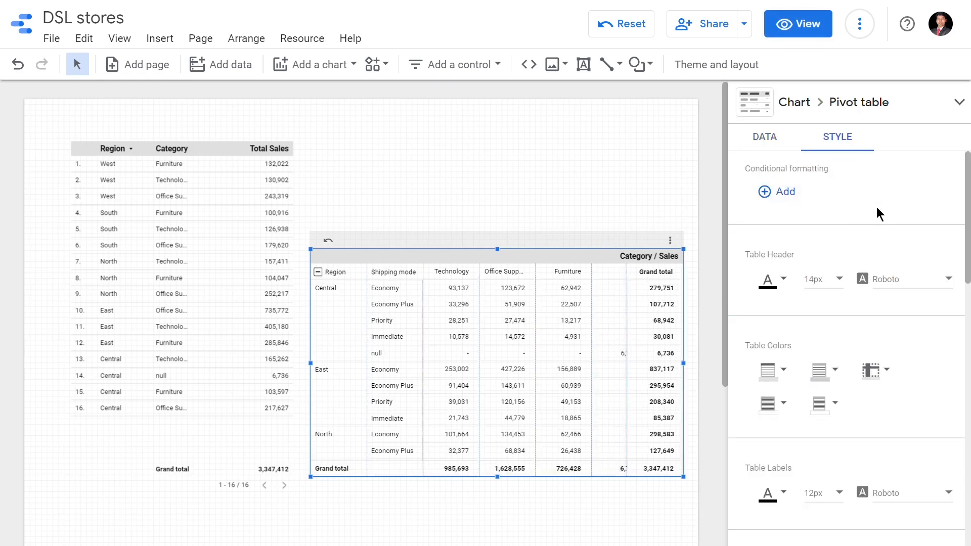
pyautogui.scroll(-4, 860, 253)
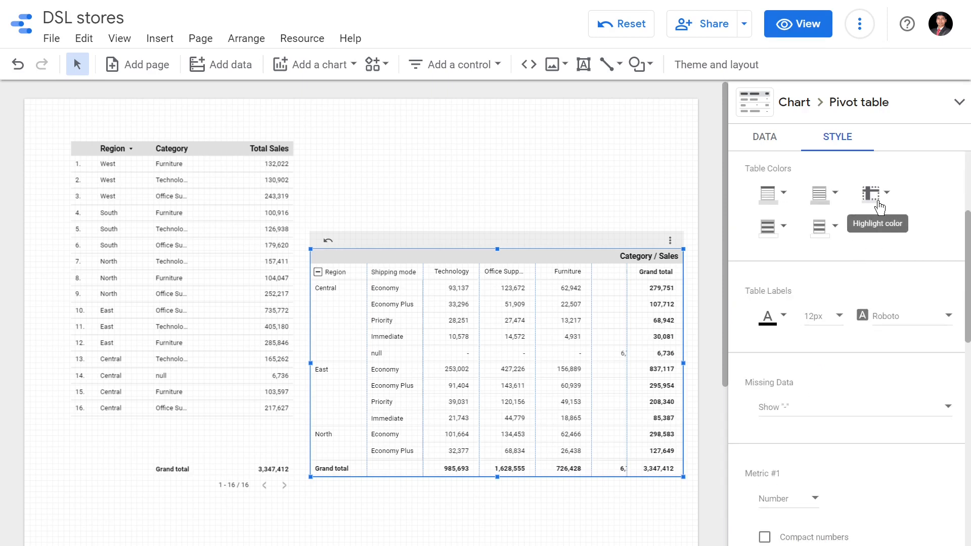
pyautogui.click(879, 202)
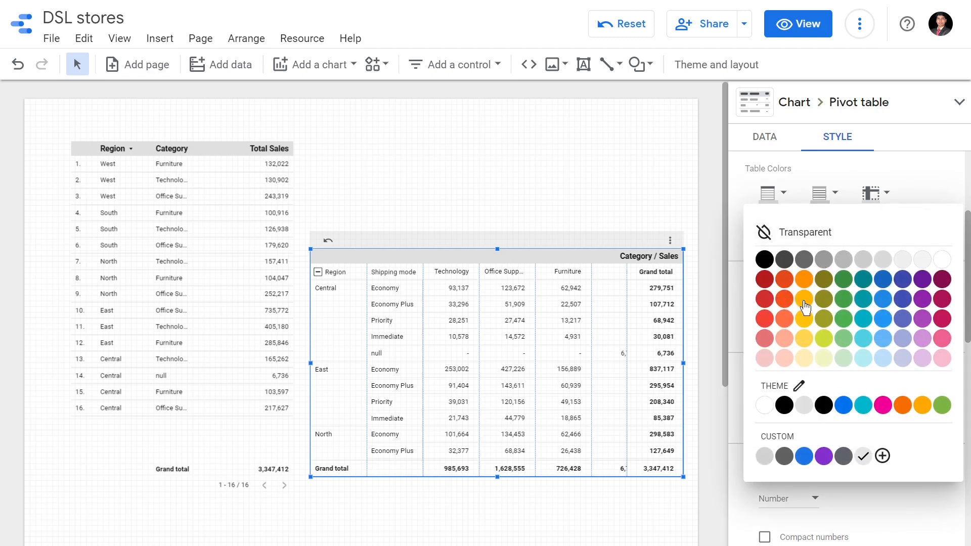
pyautogui.click(786, 302)
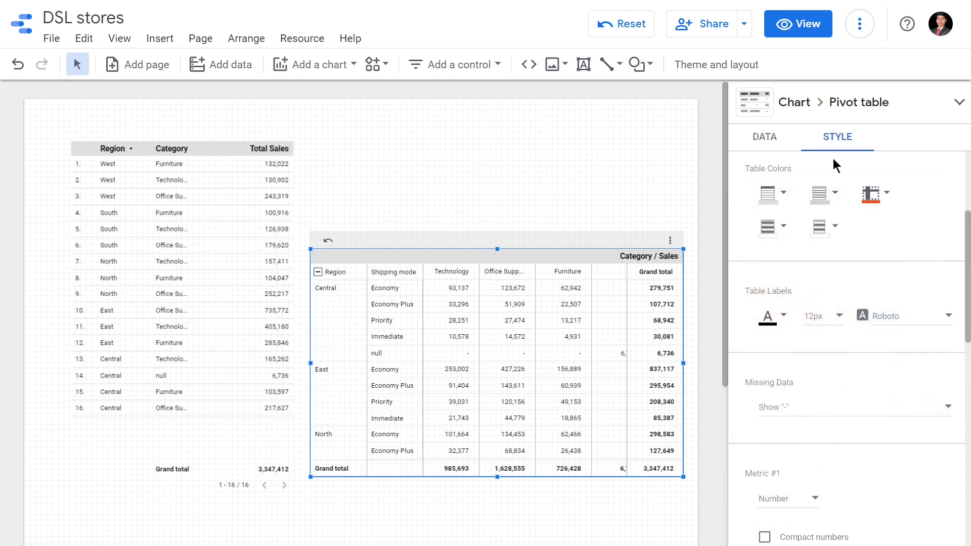
pyautogui.click(796, 25)
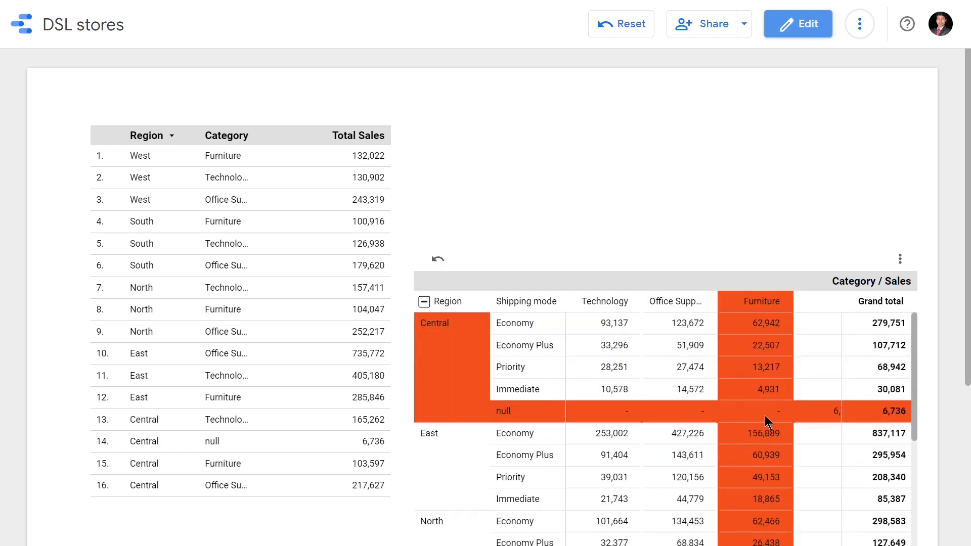
pyautogui.click(804, 28)
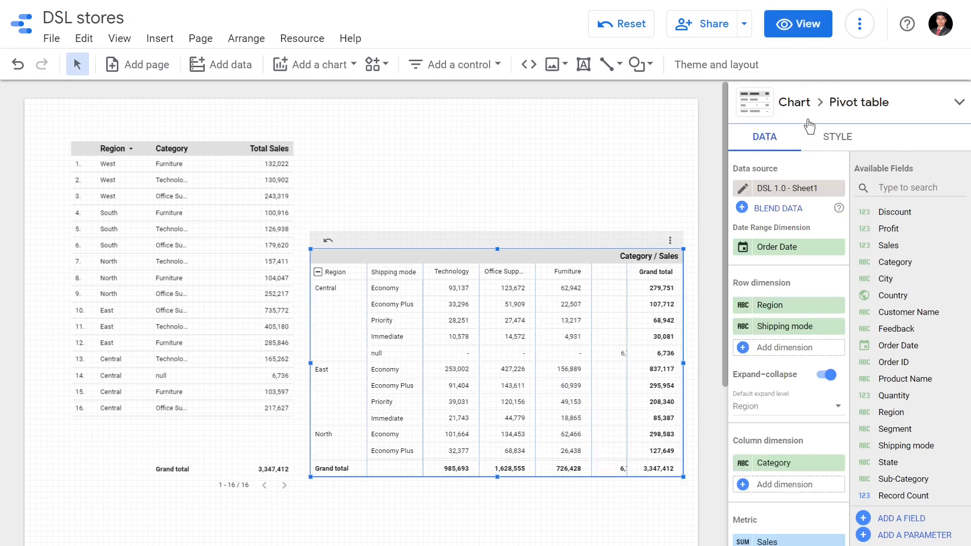
# - Show the pivot table's Sales metric as compact numbers and review the remaining style options
pyautogui.click(837, 137)
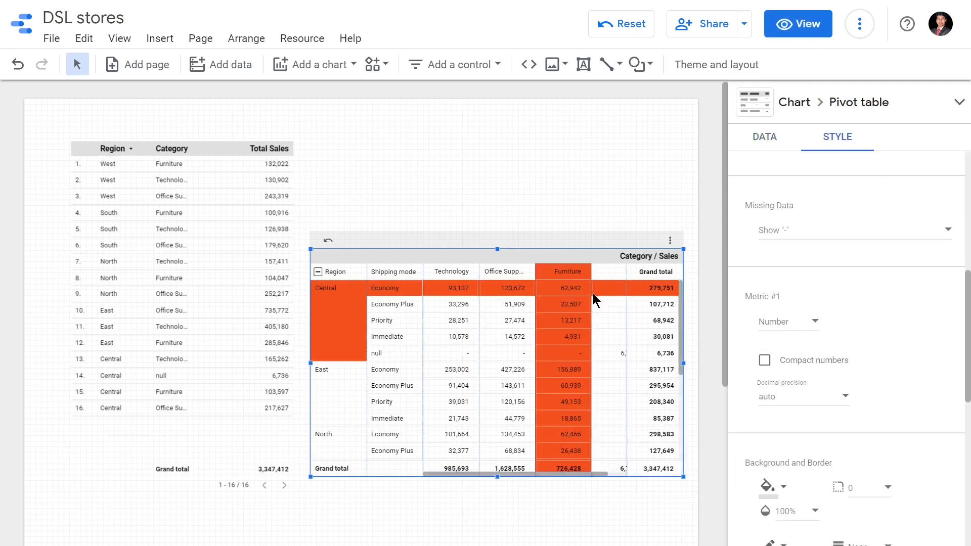
pyautogui.click(767, 360)
pyautogui.scroll(-3, 770, 365)
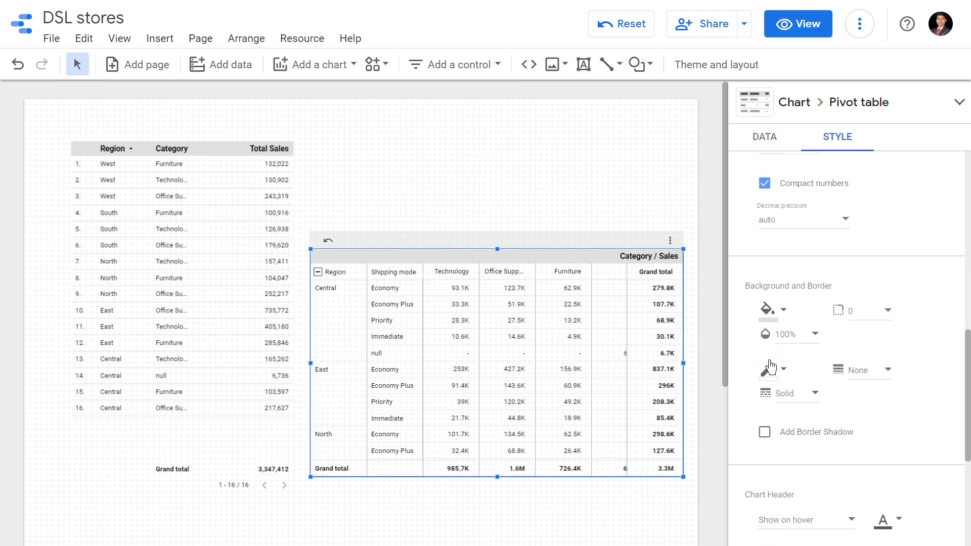
pyautogui.scroll(-3, 833, 255)
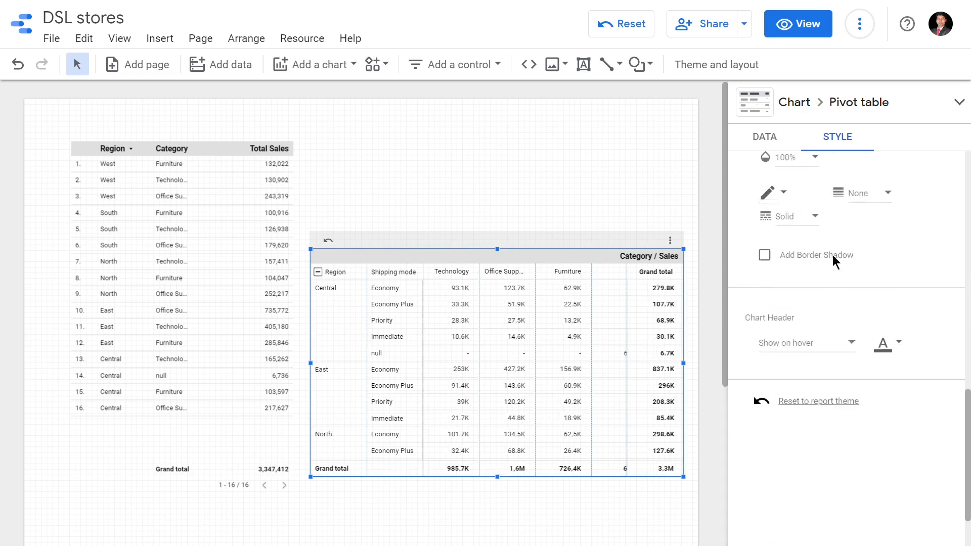
pyautogui.scroll(9, 837, 281)
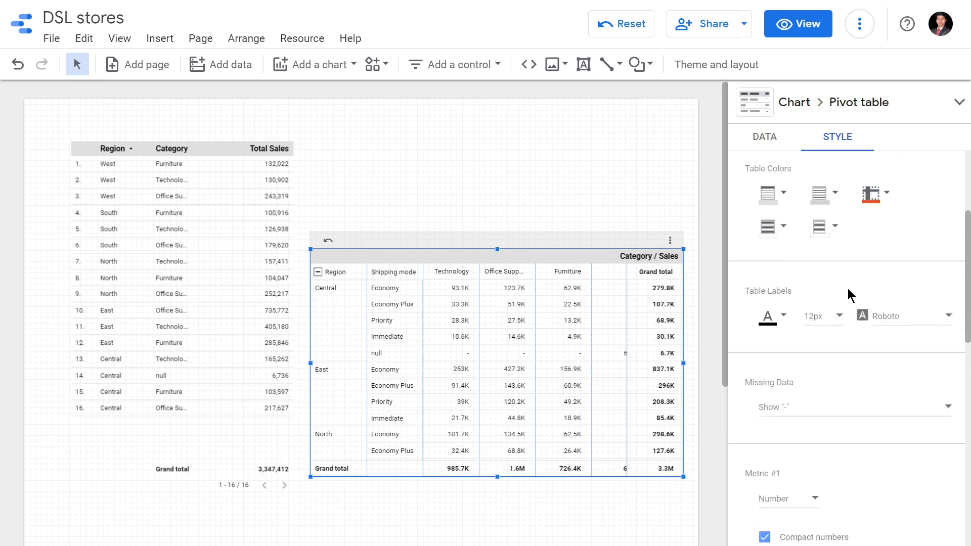